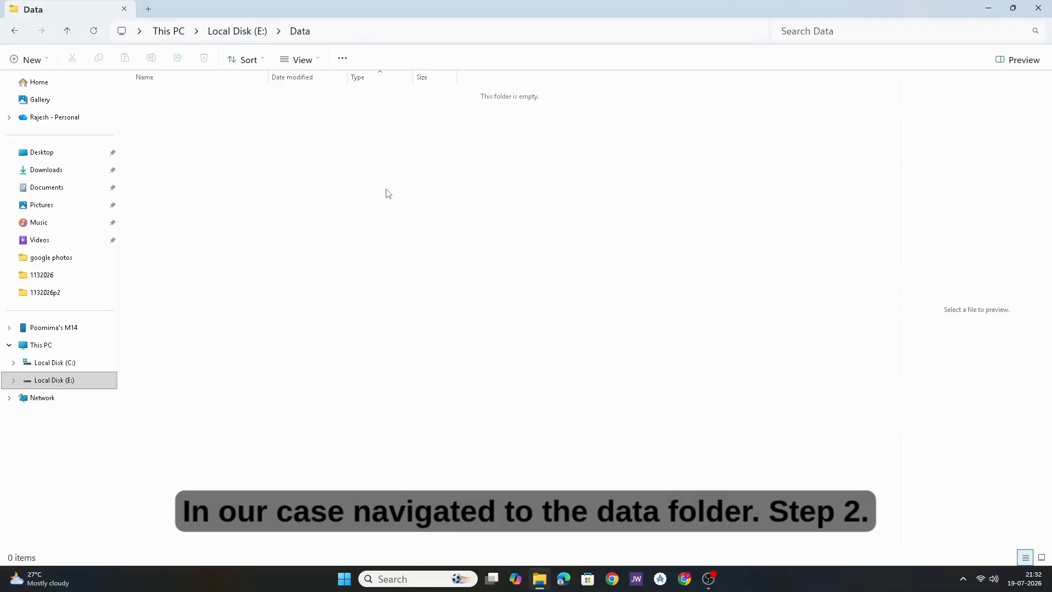
- Create a new folder in the Data folder on drive E, keeping the default name
{"action": "right_click", "coordinate": [371, 189]}
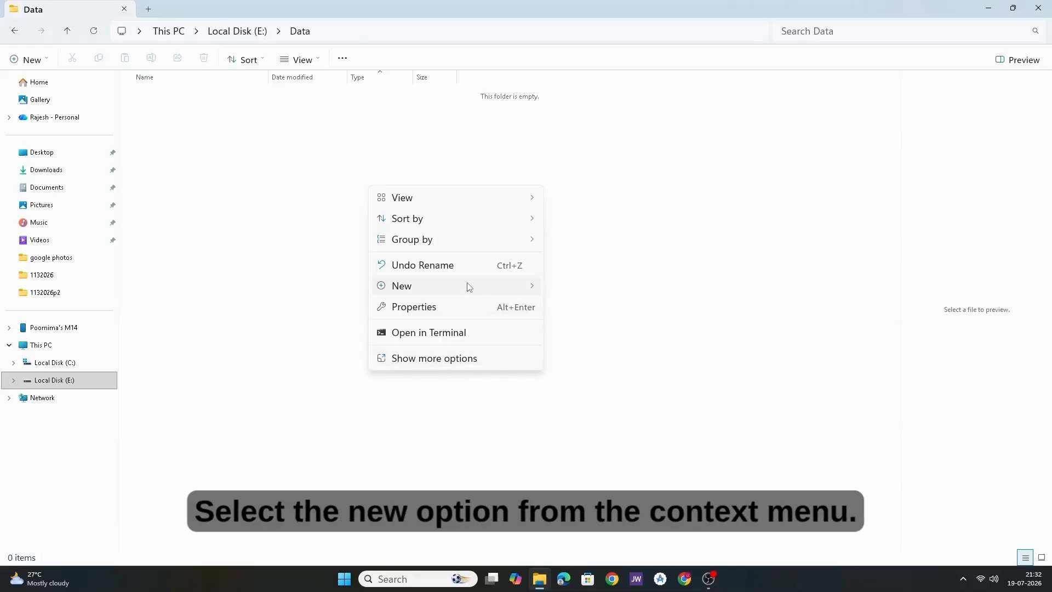
{"action": "mouse_move", "coordinate": [469, 286]}
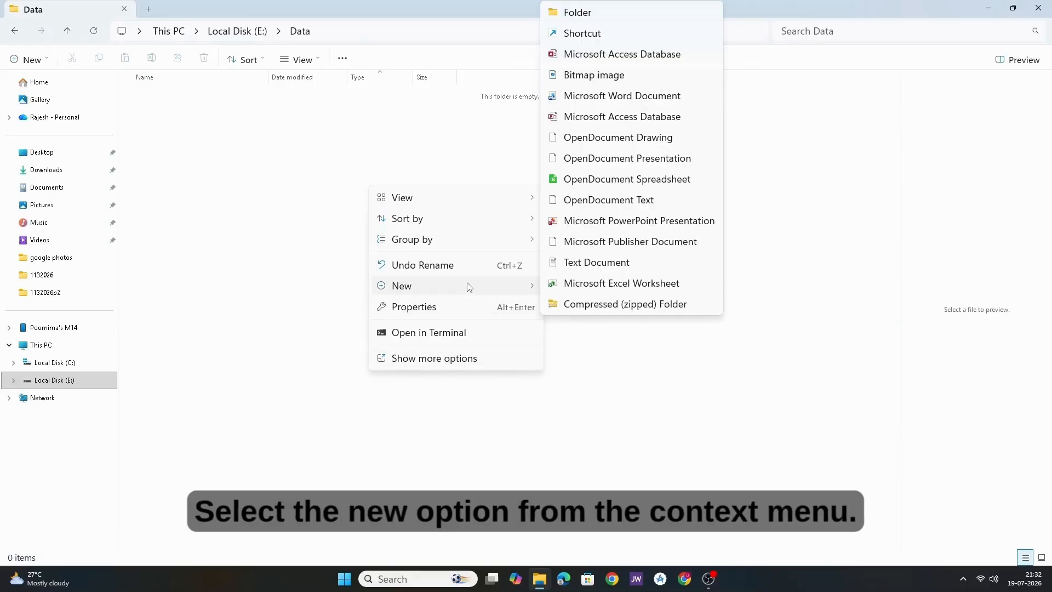
{"action": "left_click", "coordinate": [587, 11]}
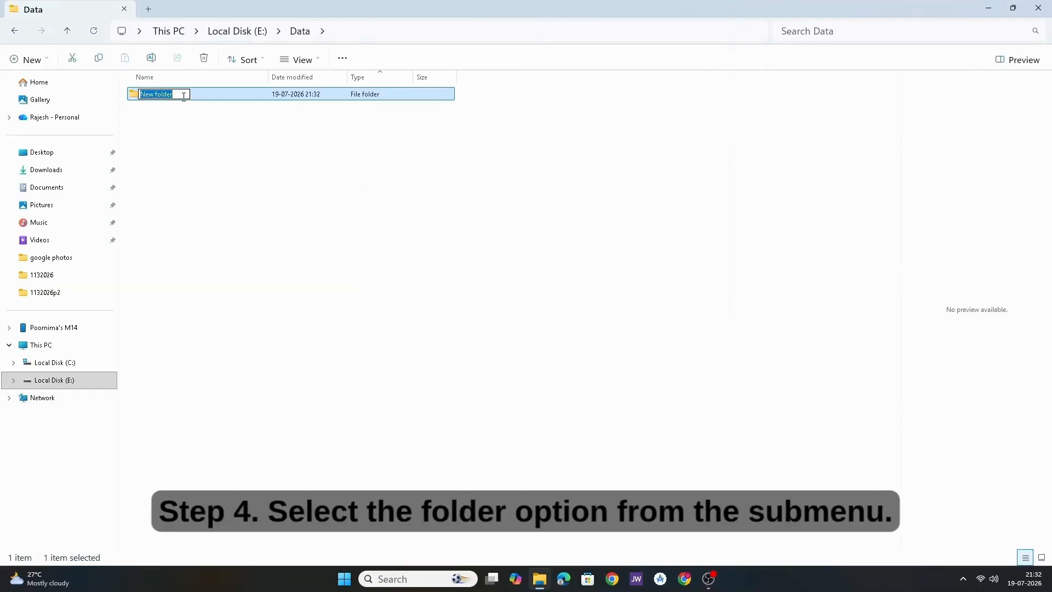
{"action": "left_click", "coordinate": [348, 205]}
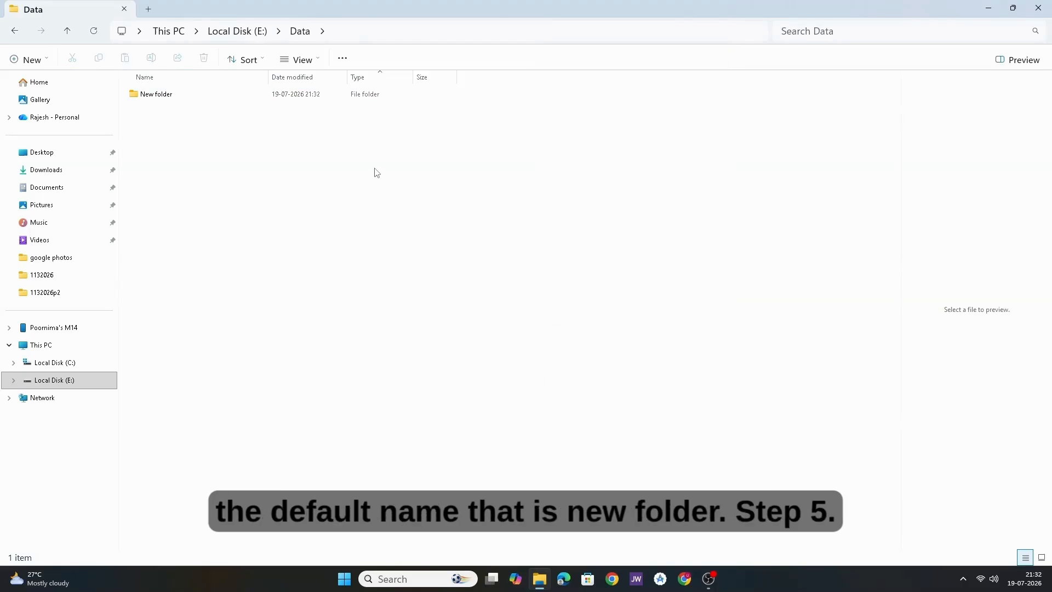
- Rename the new folder in the Data folder as Student Data
{"action": "left_click", "coordinate": [158, 94]}
{"action": "key", "text": "F2"}
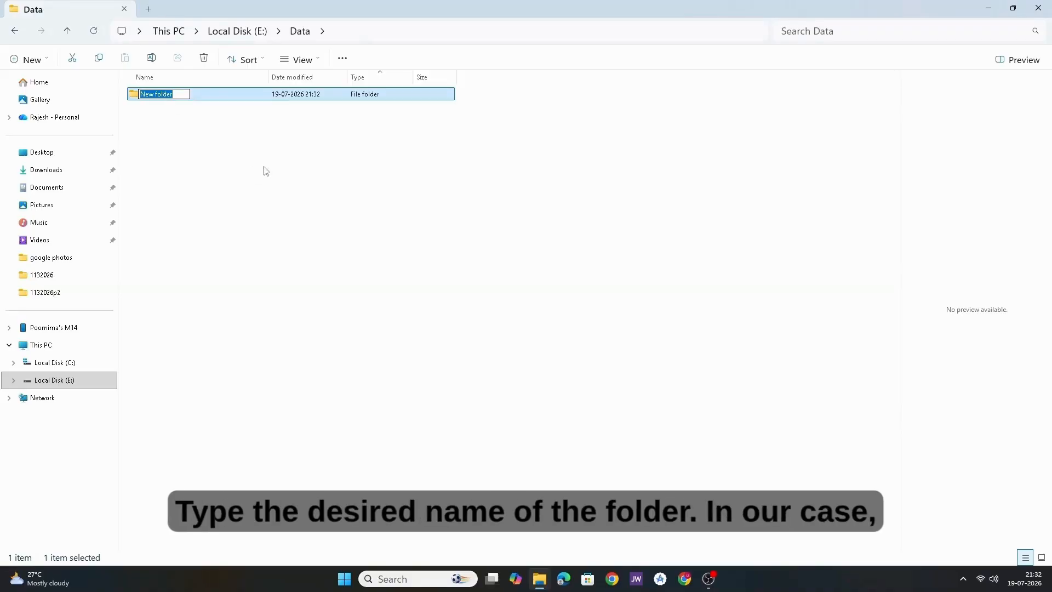
{"action": "type", "text": "S"}
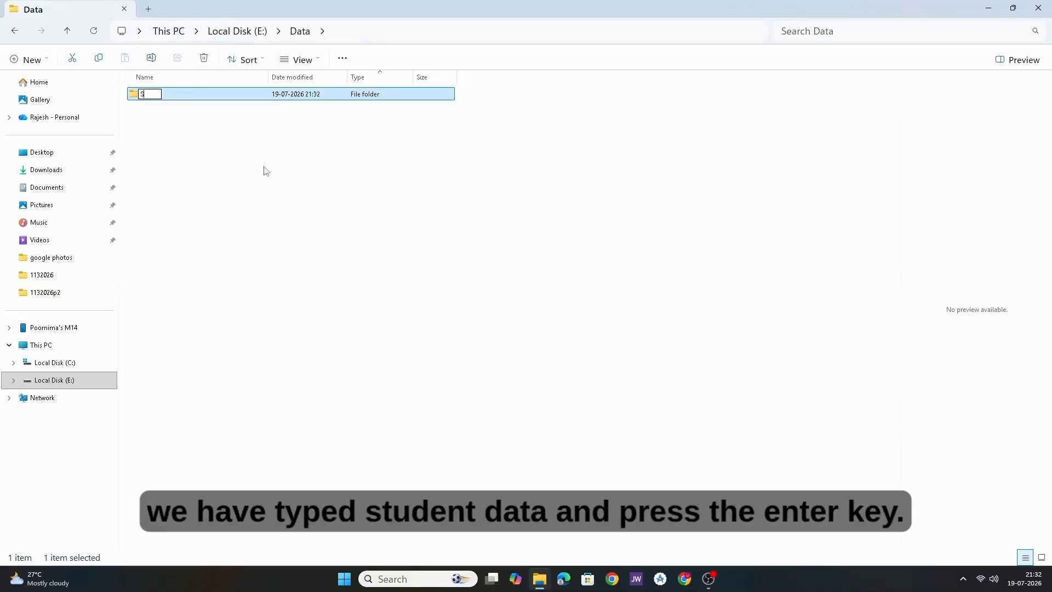
{"action": "type", "text": "tudent Data"}
{"action": "key", "text": "Return"}
{"action": "left_click", "coordinate": [416, 223]}
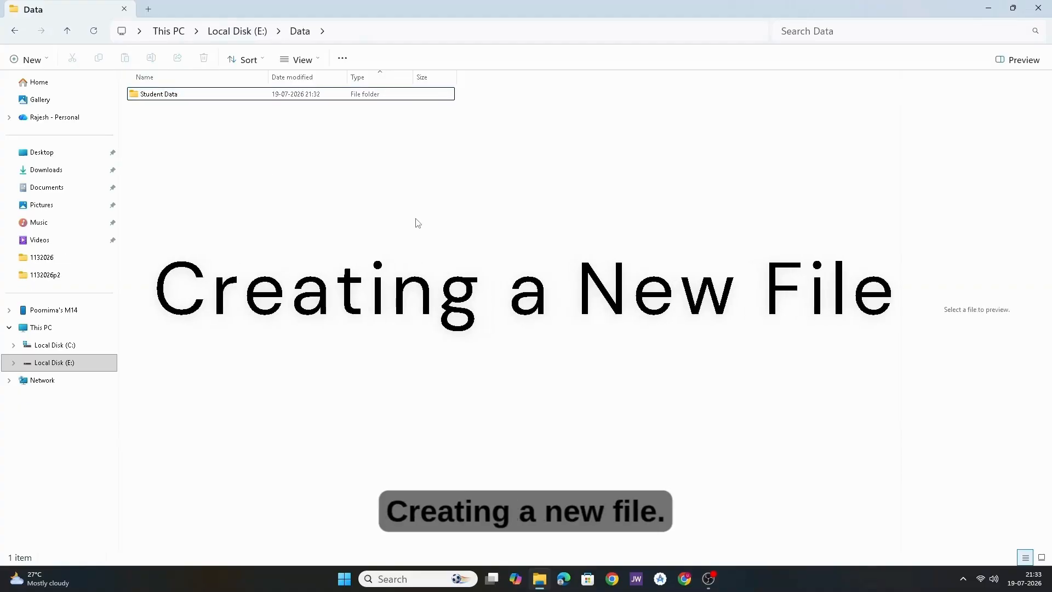
- Open the Student Data folder and create a new Microsoft Excel Worksheet file in it
{"action": "left_click", "coordinate": [198, 95]}
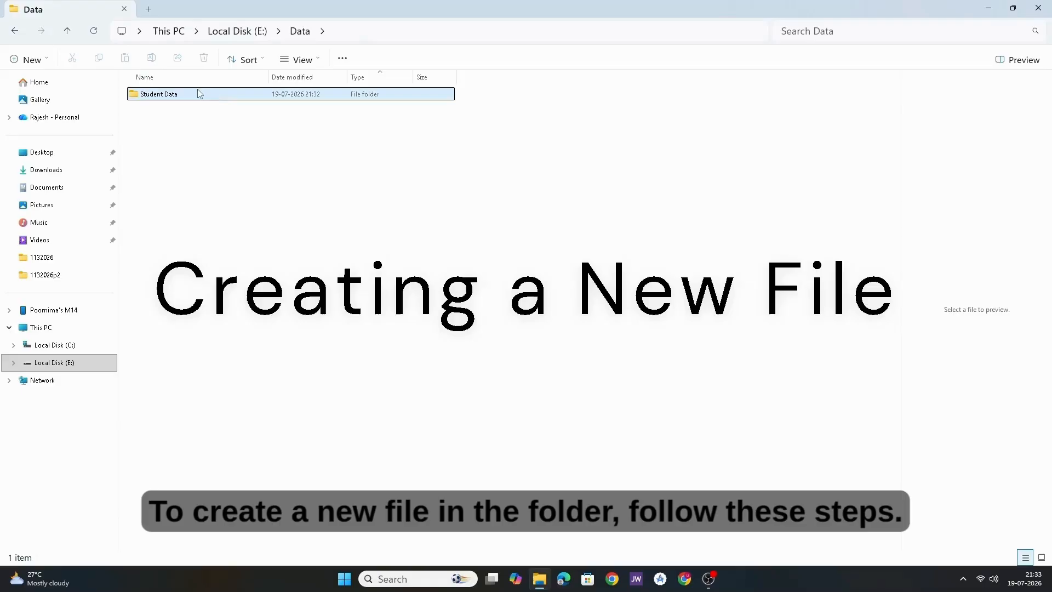
{"action": "double_click", "coordinate": [195, 96]}
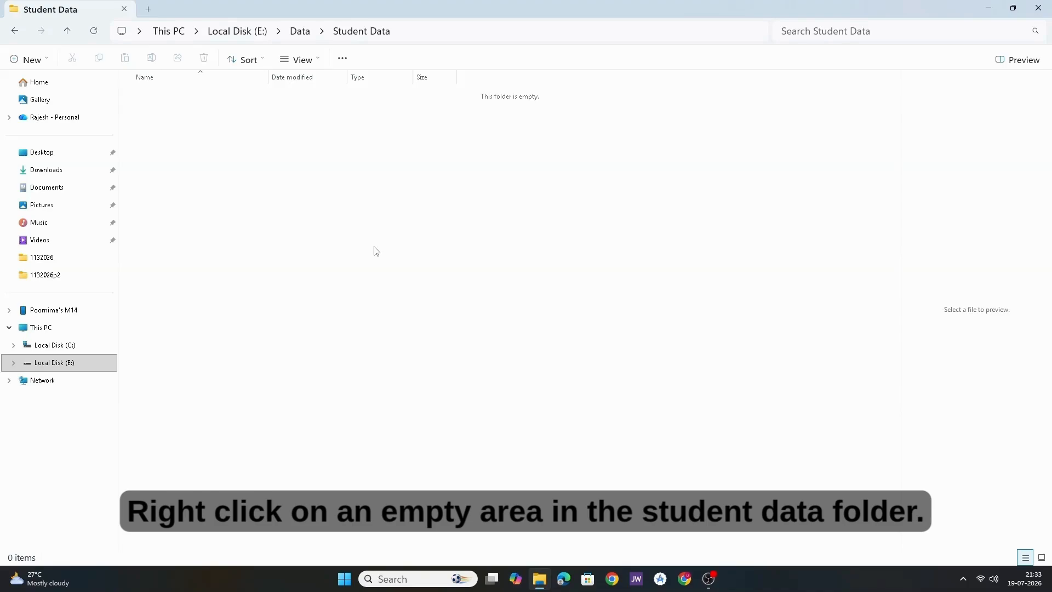
{"action": "right_click", "coordinate": [376, 251]}
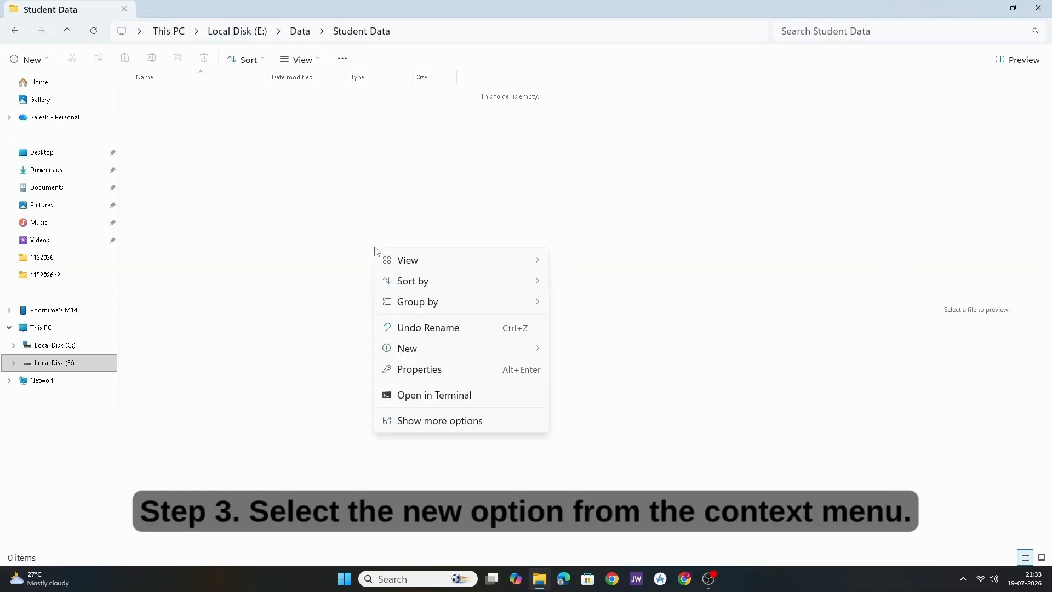
{"action": "left_click", "coordinate": [458, 350]}
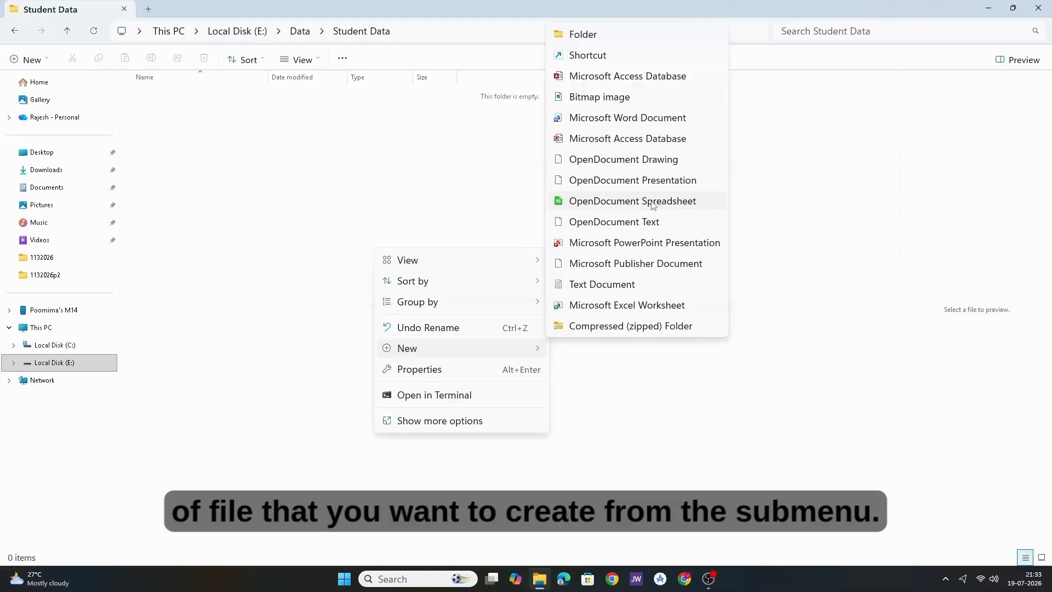
{"action": "left_click", "coordinate": [648, 313]}
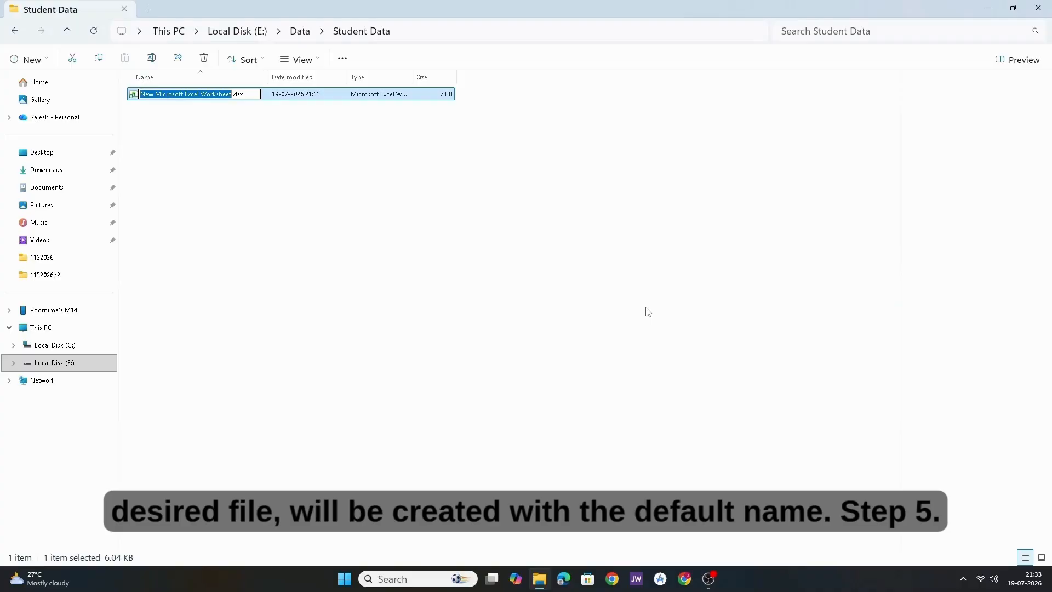
- Name the new Excel worksheet file Student Marks, keeping its .xlsx extension
{"action": "type", "text": "Student"}
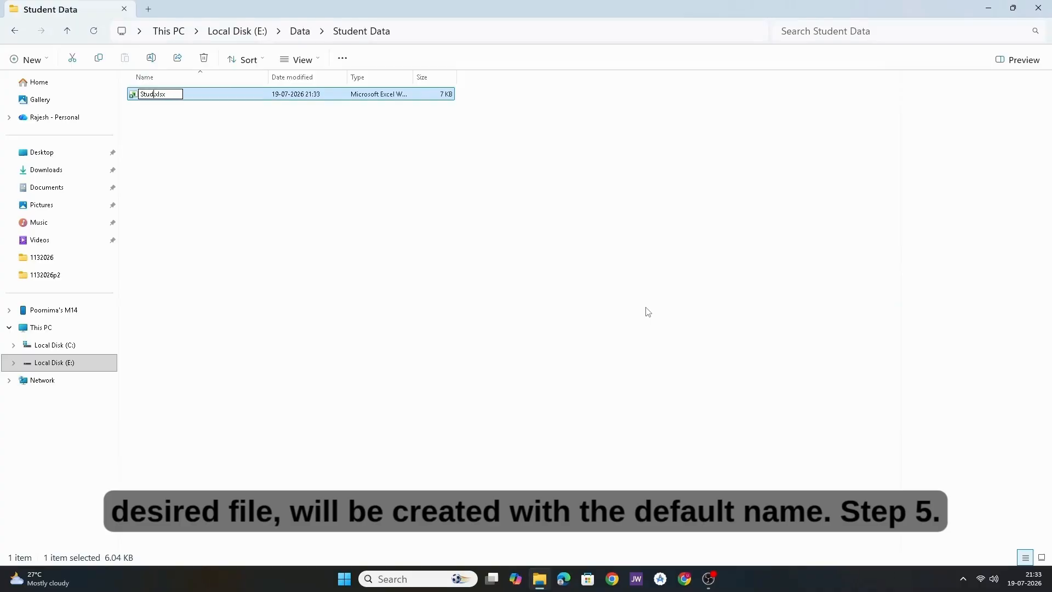
{"action": "type", "text": " marks"}
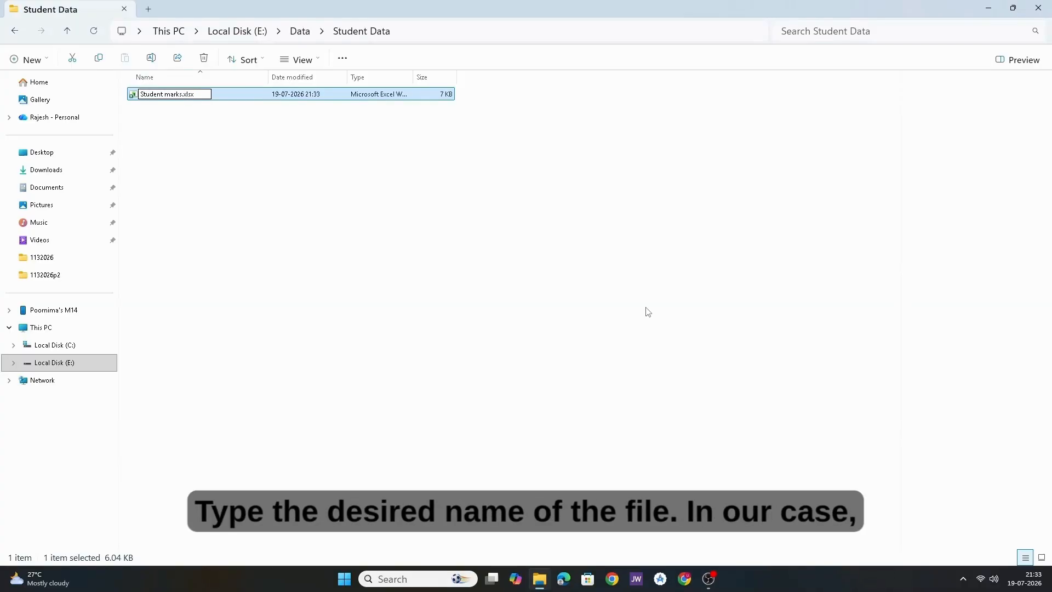
{"action": "key", "text": "BackSpace"}
{"action": "key", "text": "BackSpace"}
{"action": "key", "text": "BackSpace"}
{"action": "key", "text": "BackSpace"}
{"action": "key", "text": "BackSpace"}
{"action": "type", "text": "Marks"}
{"action": "key", "text": "Return"}
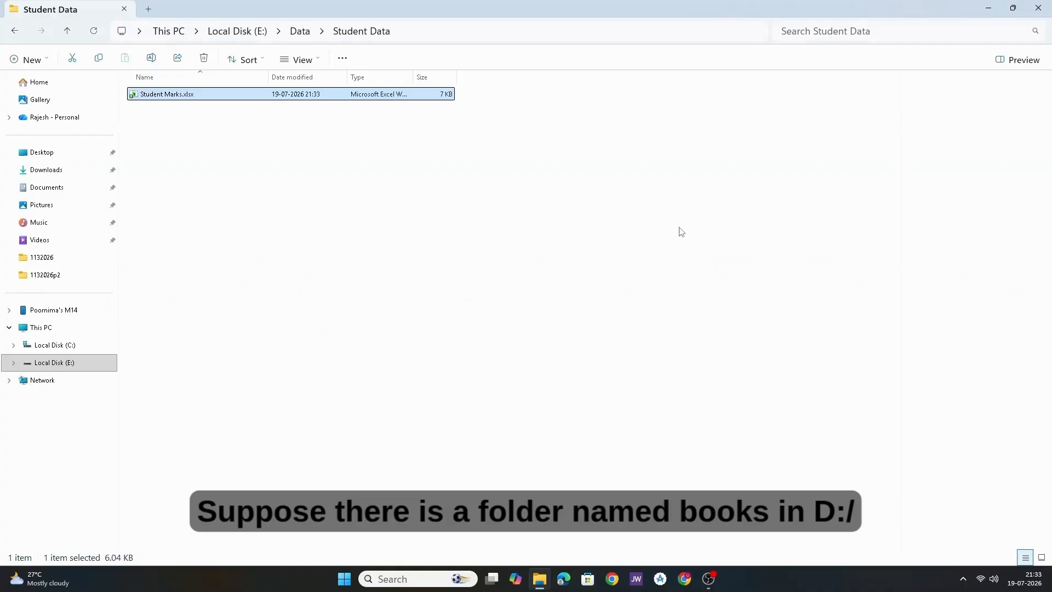
{"action": "left_click", "coordinate": [376, 195]}
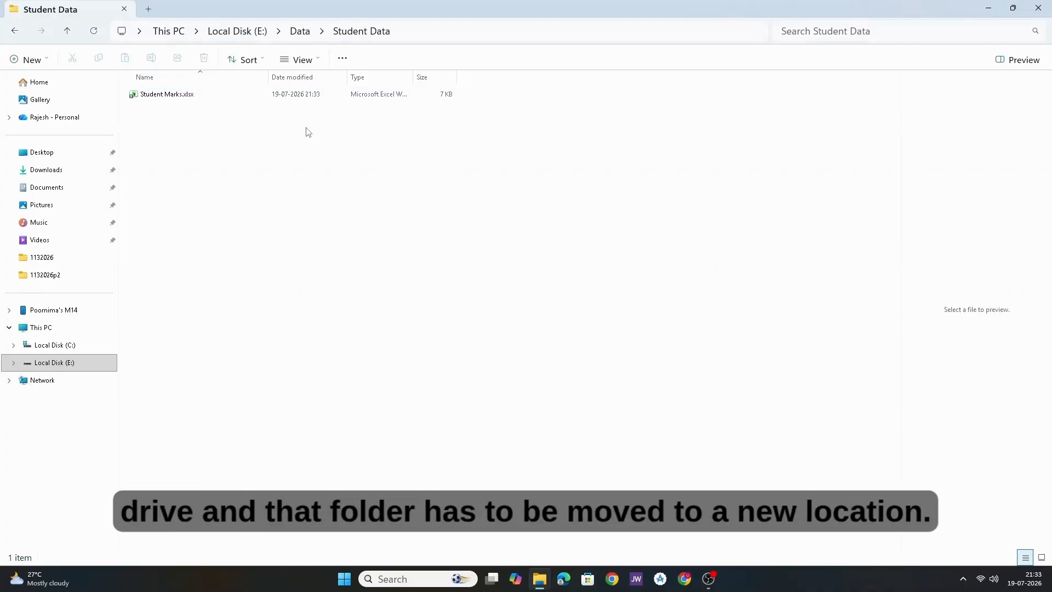
- Move Student Marks.xlsx out of the Student Data folder into the parent Data folder
{"action": "left_click", "coordinate": [181, 102]}
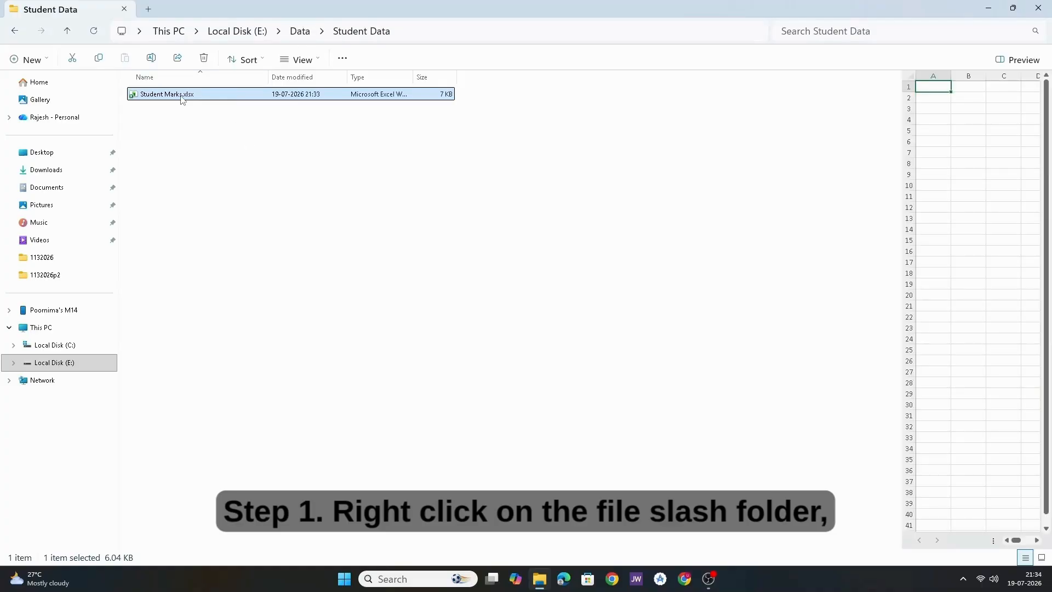
{"action": "right_click", "coordinate": [184, 97]}
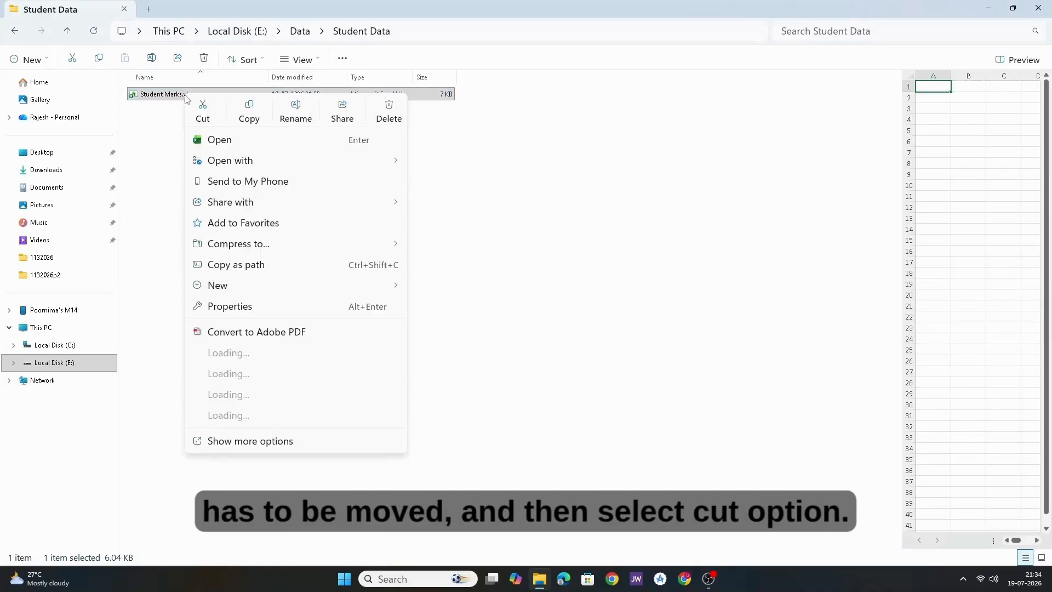
{"action": "left_click", "coordinate": [203, 110]}
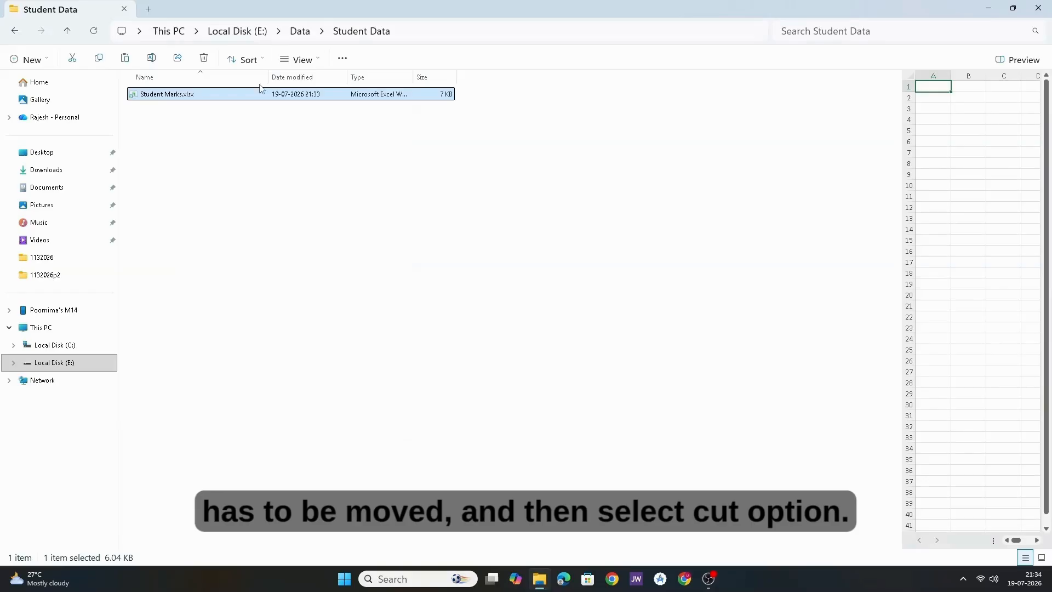
{"action": "left_click", "coordinate": [300, 32]}
{"action": "right_click", "coordinate": [261, 187]}
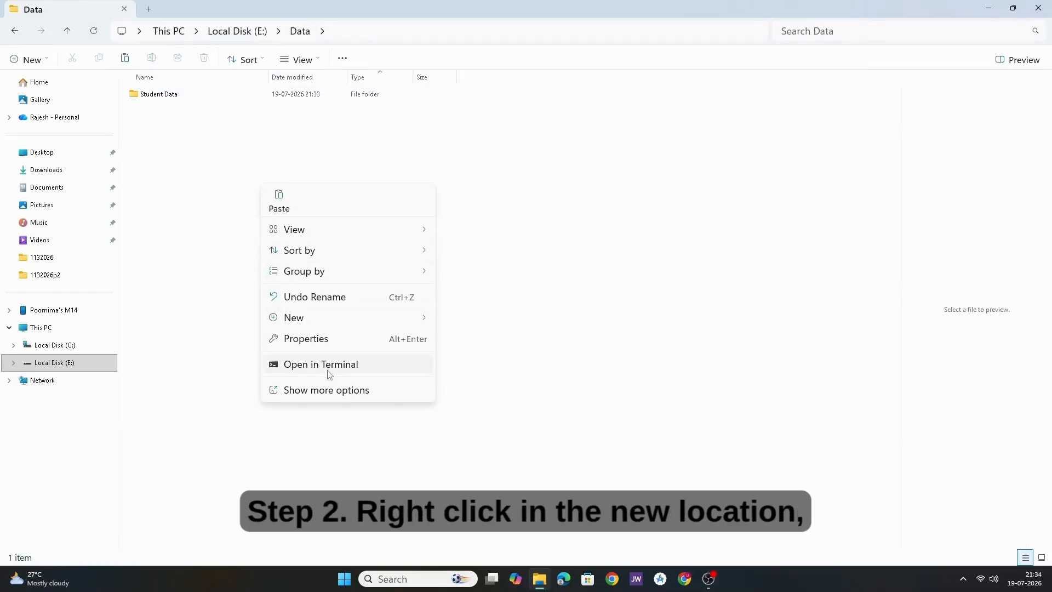
{"action": "left_click", "coordinate": [280, 201]}
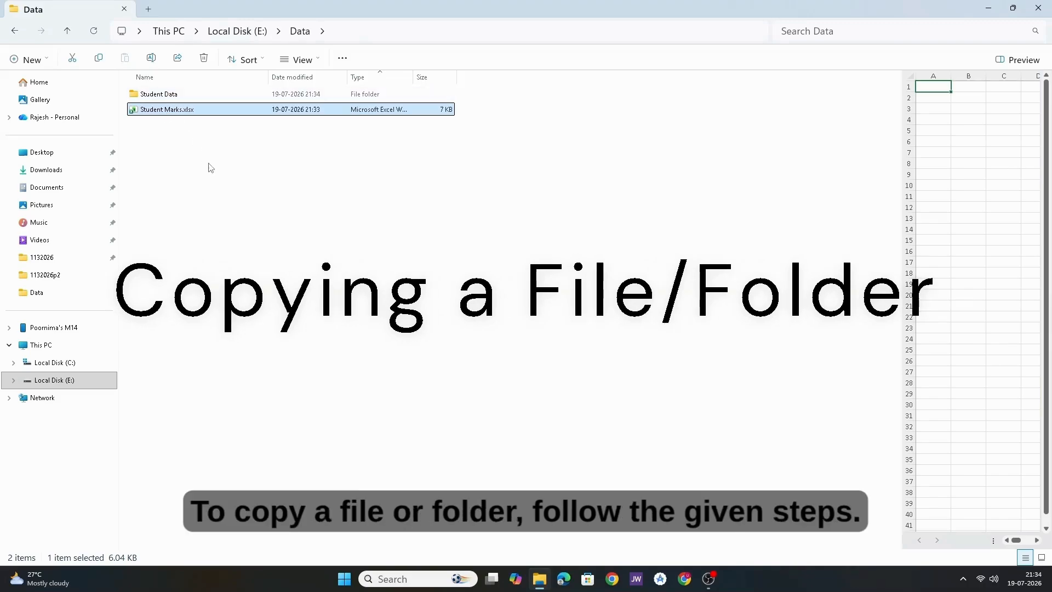
{"action": "left_click", "coordinate": [226, 187]}
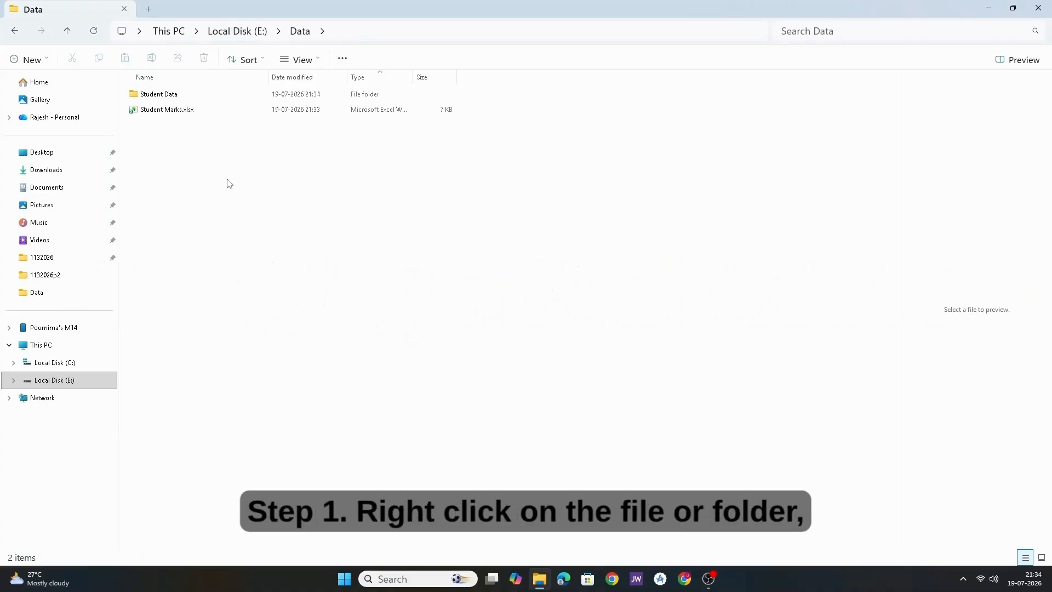
- Copy Student Marks.xlsx from the Data folder into the Student Data folder
{"action": "right_click", "coordinate": [175, 115]}
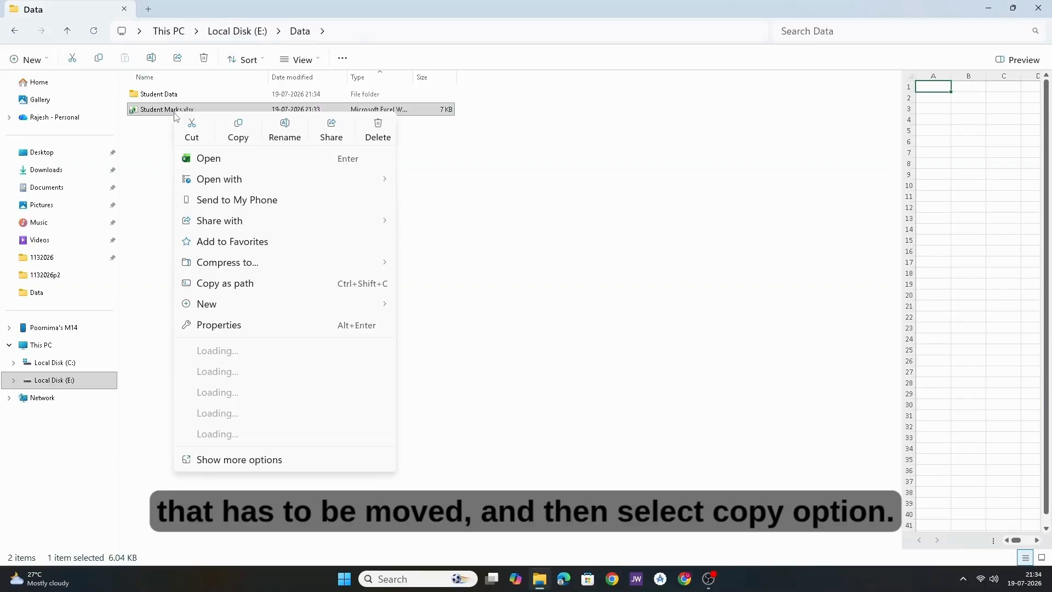
{"action": "left_click", "coordinate": [238, 131]}
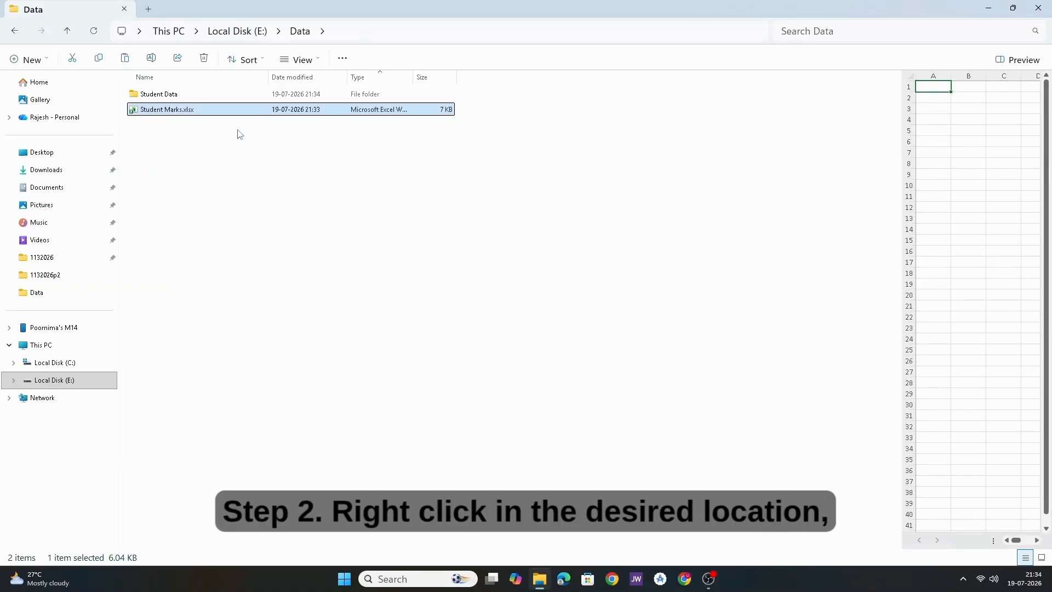
{"action": "left_click", "coordinate": [167, 98]}
{"action": "double_click", "coordinate": [168, 98]}
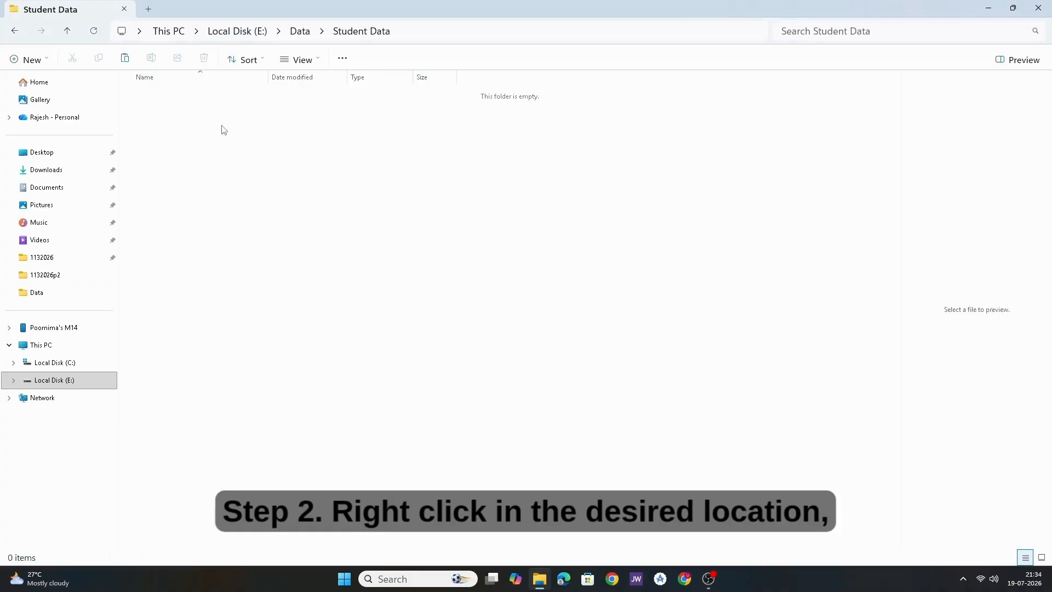
{"action": "right_click", "coordinate": [243, 147]}
{"action": "left_click", "coordinate": [265, 167]}
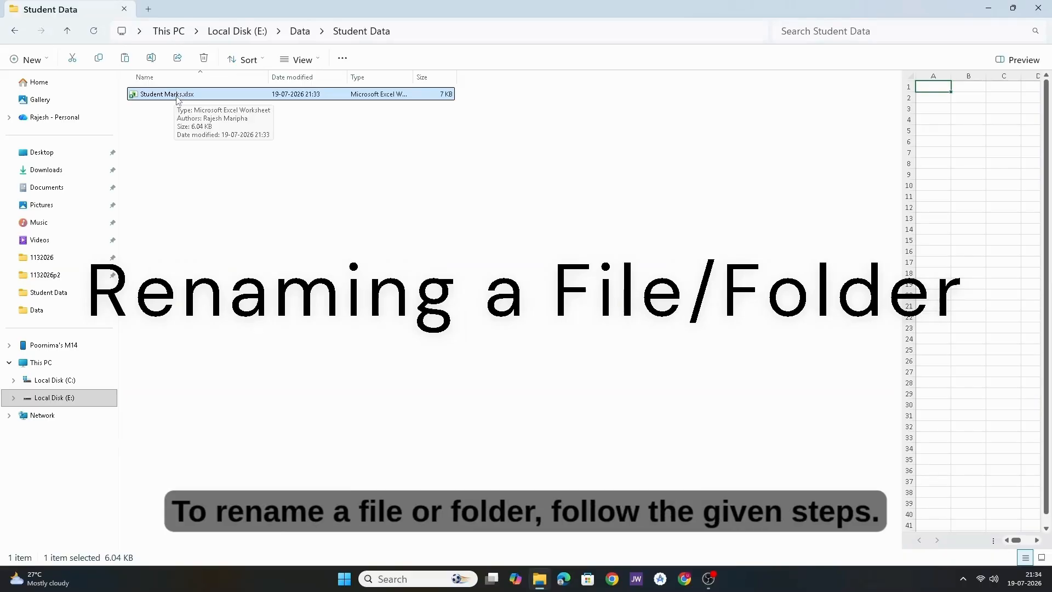
- Rename the copied Student Marks.xlsx in the Student Data folder as Class10.xlsx
{"action": "right_click", "coordinate": [177, 99]}
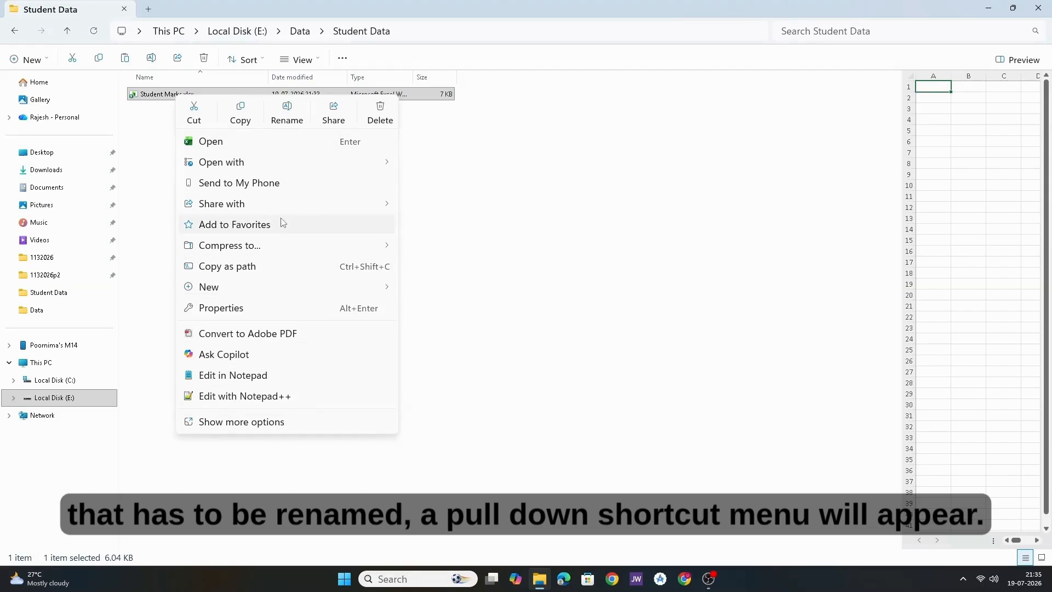
{"action": "left_click", "coordinate": [287, 116]}
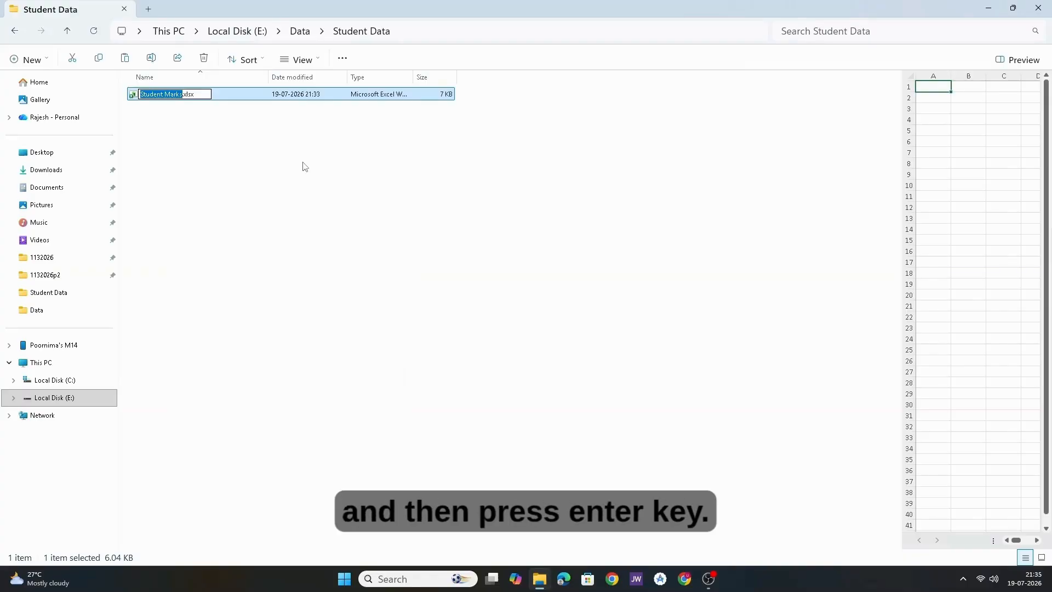
{"action": "type", "text": "Class"}
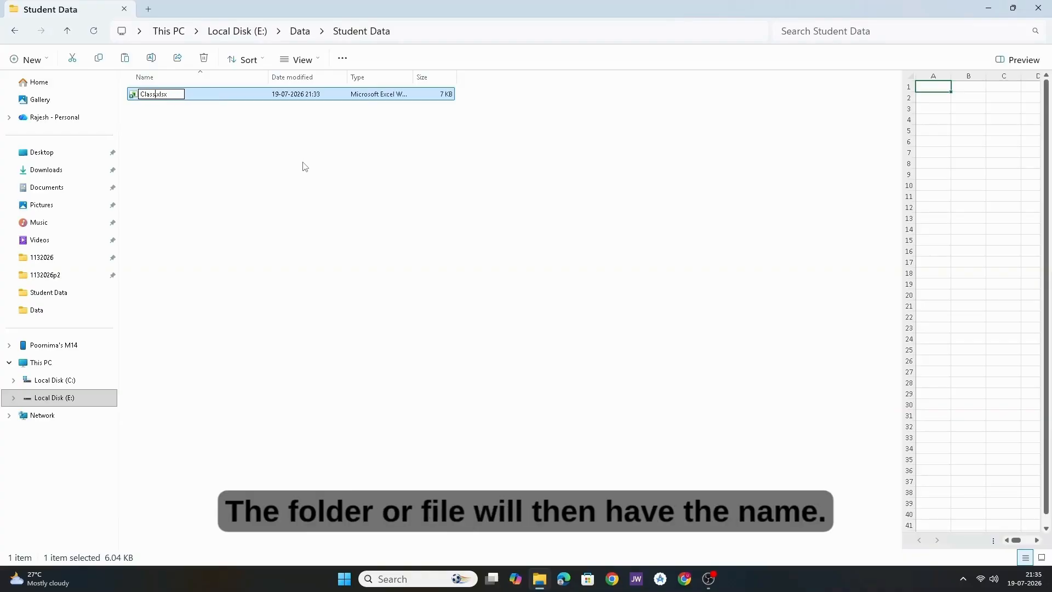
{"action": "type", "text": "10"}
{"action": "key", "text": "Return"}
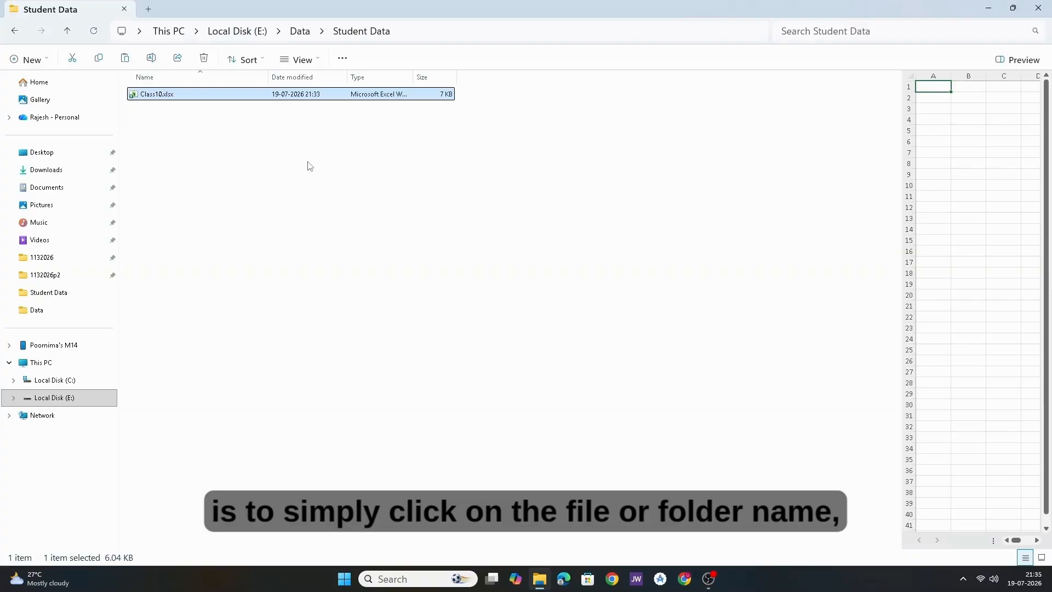
{"action": "left_click", "coordinate": [208, 186]}
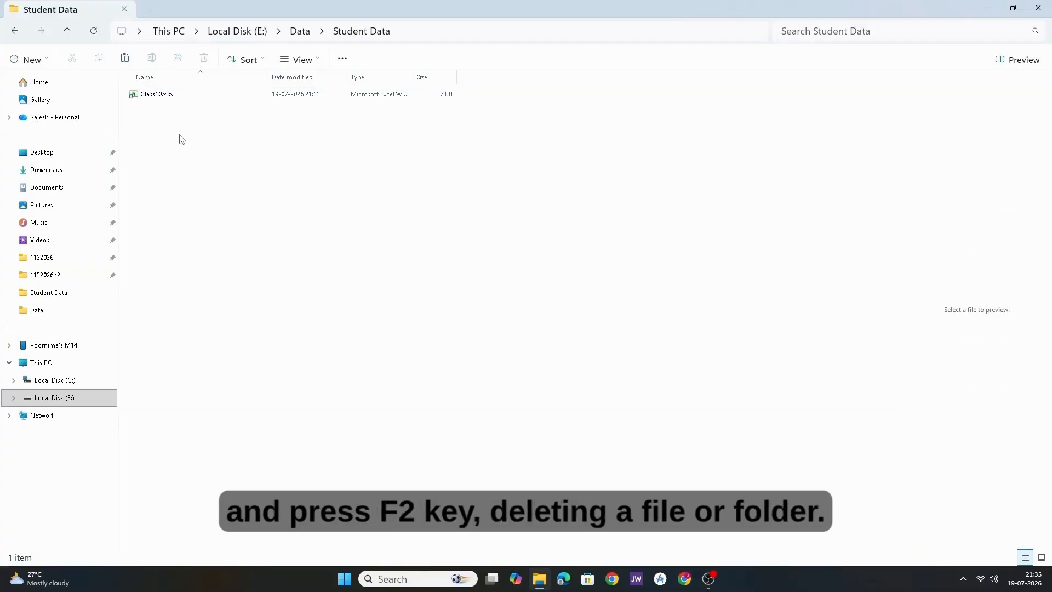
- Delete Class10.xlsx from the Student Data folder
{"action": "left_click", "coordinate": [149, 94]}
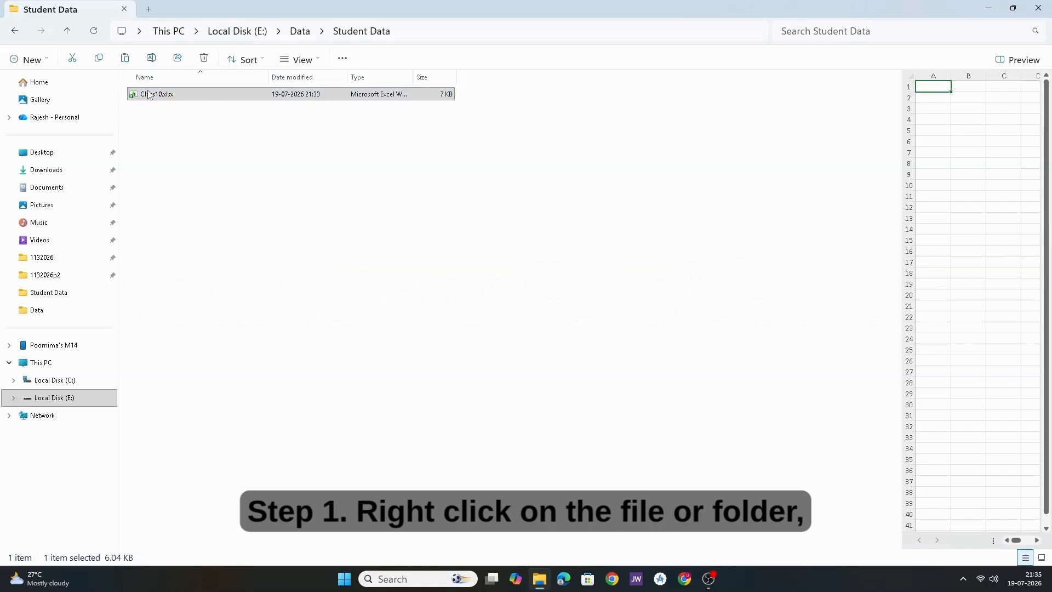
{"action": "right_click", "coordinate": [150, 94]}
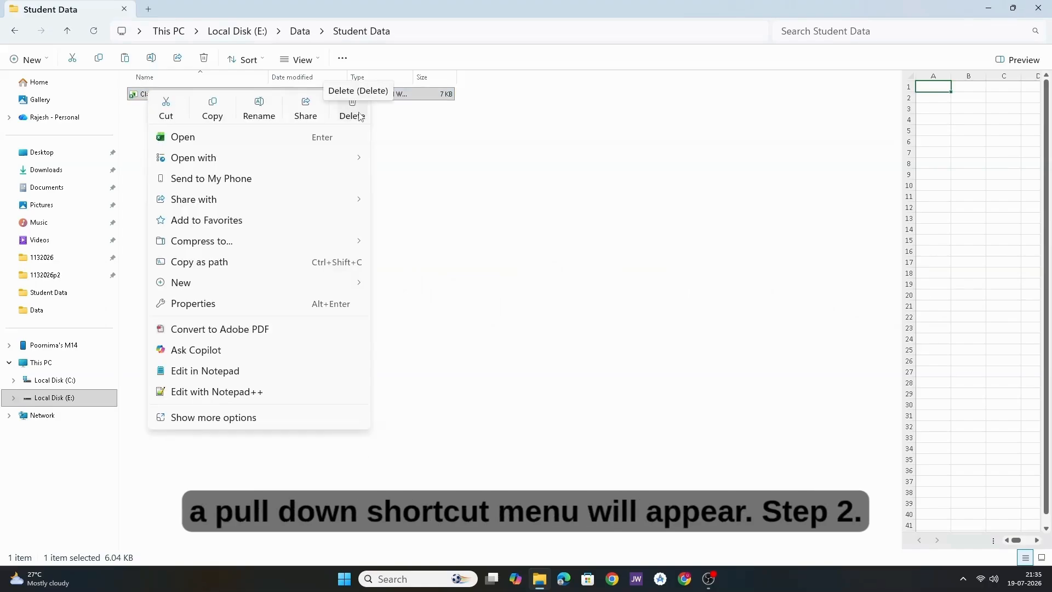
{"action": "left_click", "coordinate": [277, 420]}
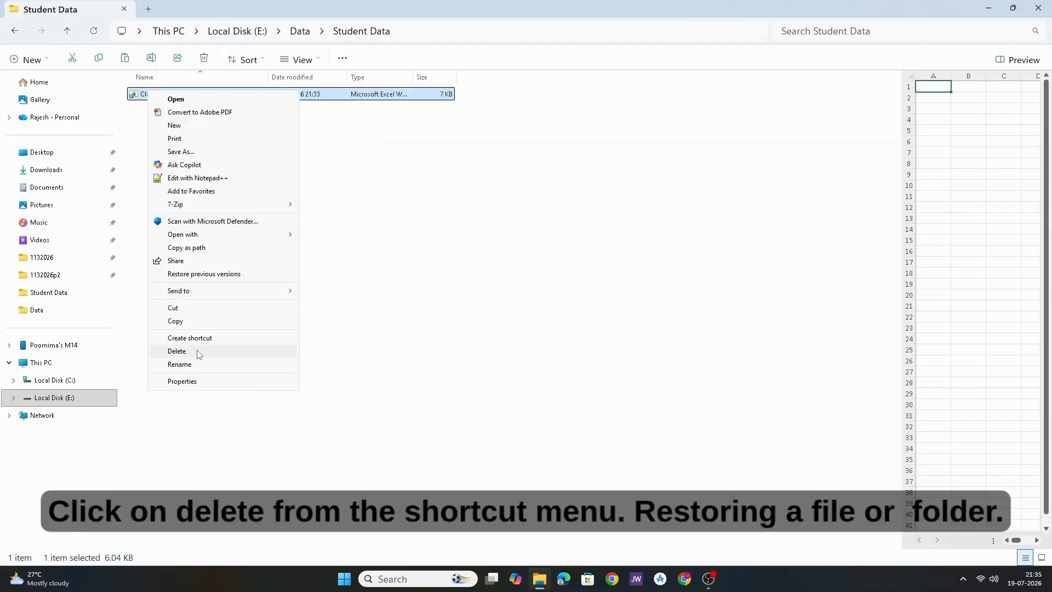
{"action": "left_click", "coordinate": [200, 353]}
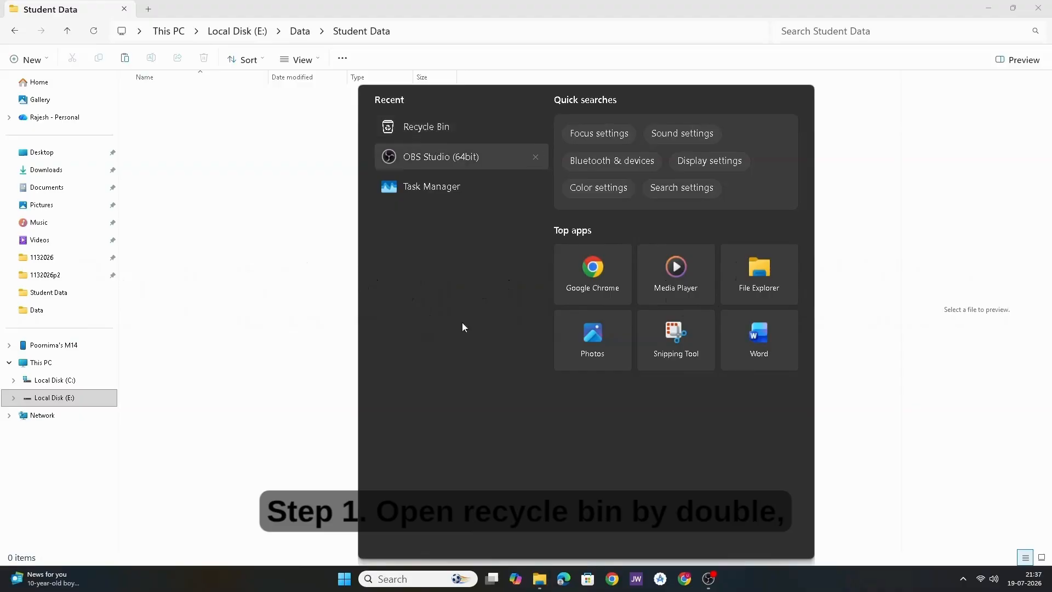
- Open the Recycle Bin, restore the deleted Student Marks.xlsx to its original Student Data folder, and close its properties
{"action": "mouse_move", "coordinate": [548, 585]}
{"action": "left_click", "coordinate": [598, 520]}
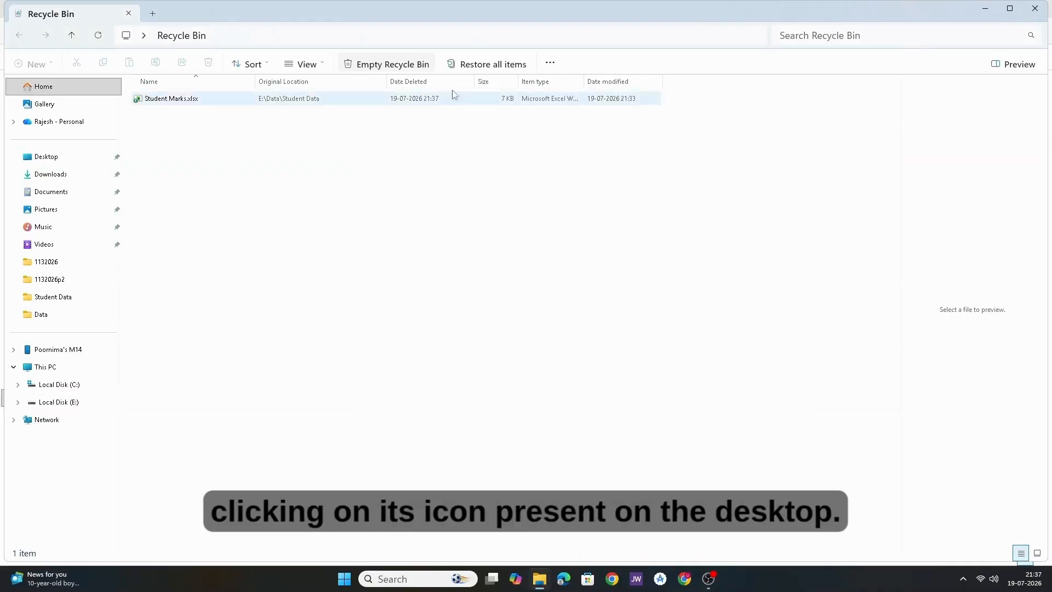
{"action": "left_click", "coordinate": [183, 104]}
{"action": "key", "text": "alt+Return"}
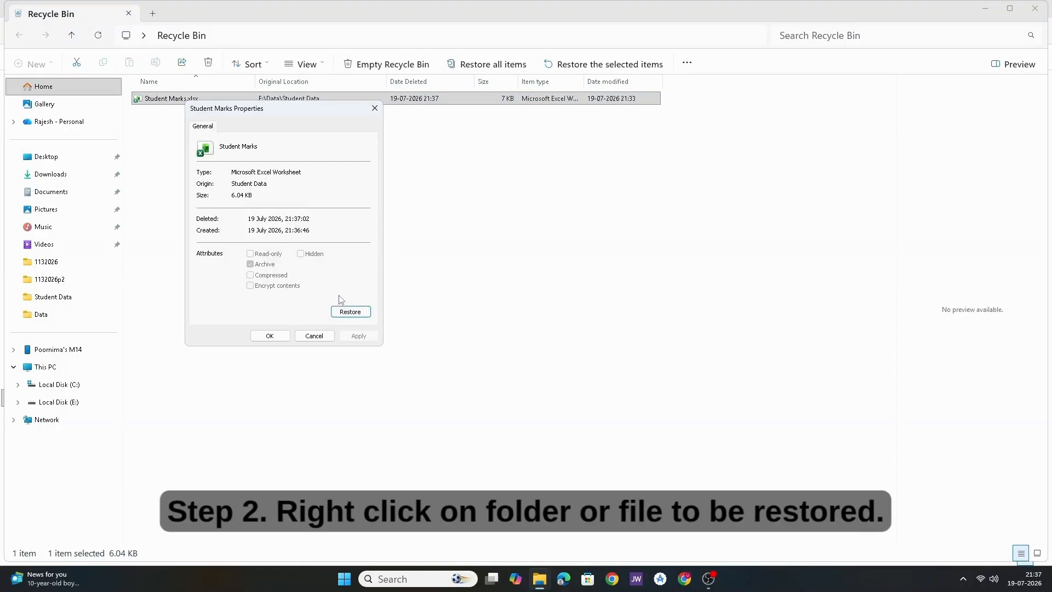
{"action": "left_click", "coordinate": [356, 314]}
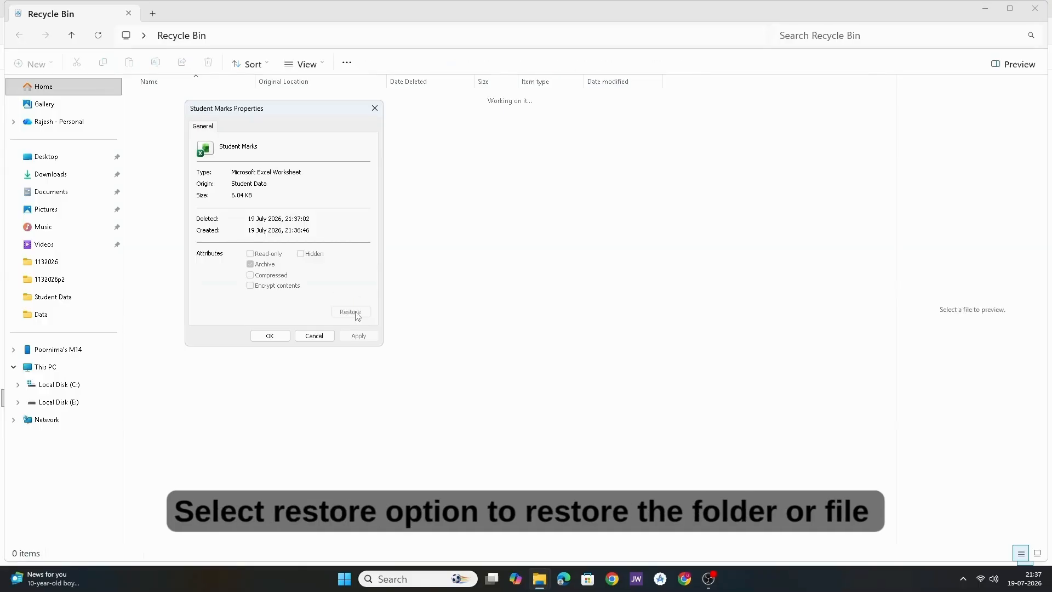
{"action": "left_click", "coordinate": [271, 336]}
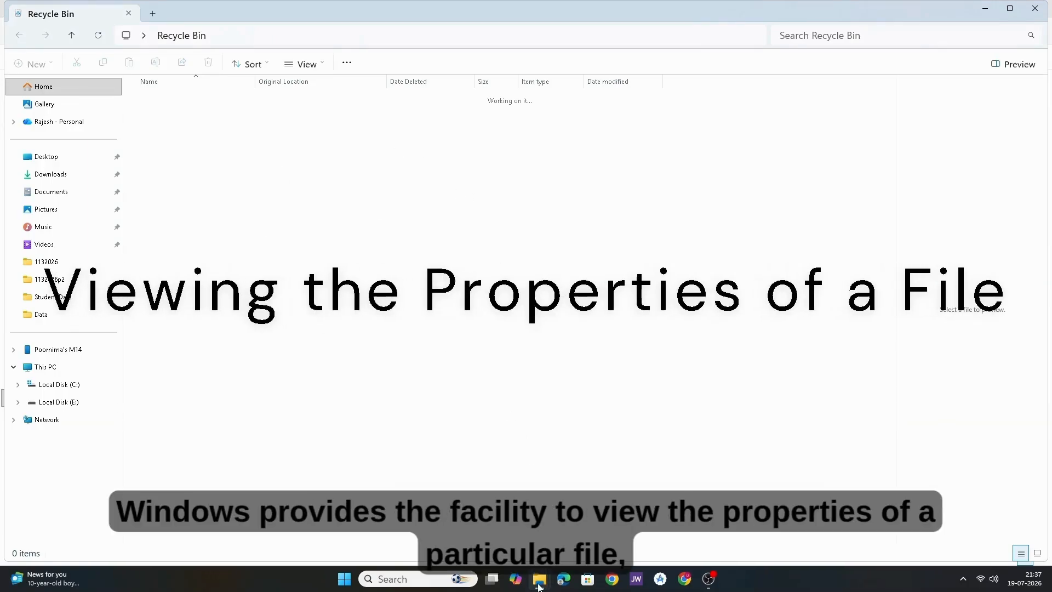
- Return to the Student Data folder window and open the properties of Student Marks.xlsx
{"action": "mouse_move", "coordinate": [539, 587]}
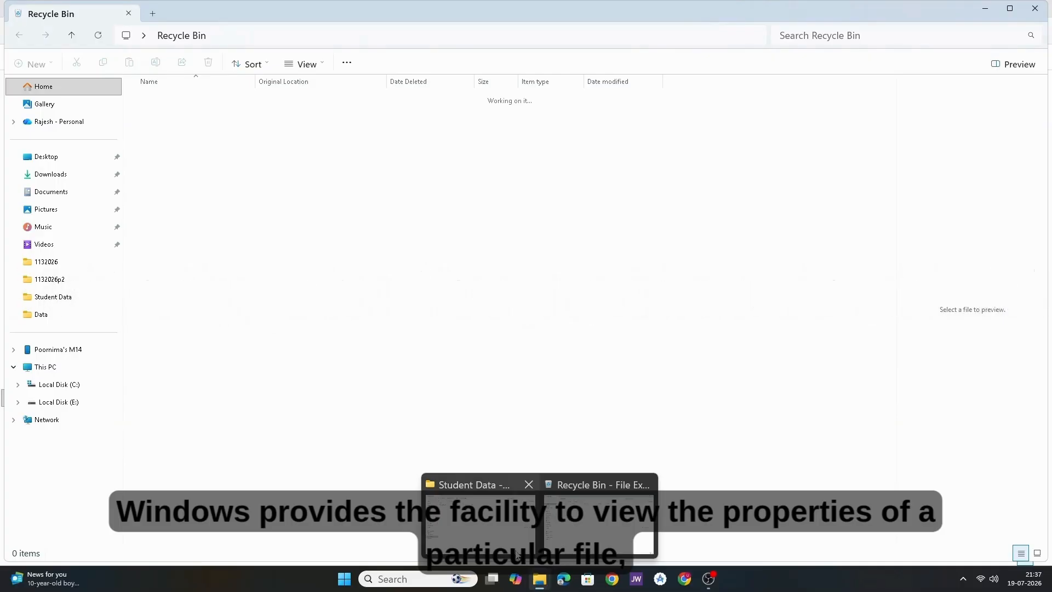
{"action": "left_click", "coordinate": [478, 517]}
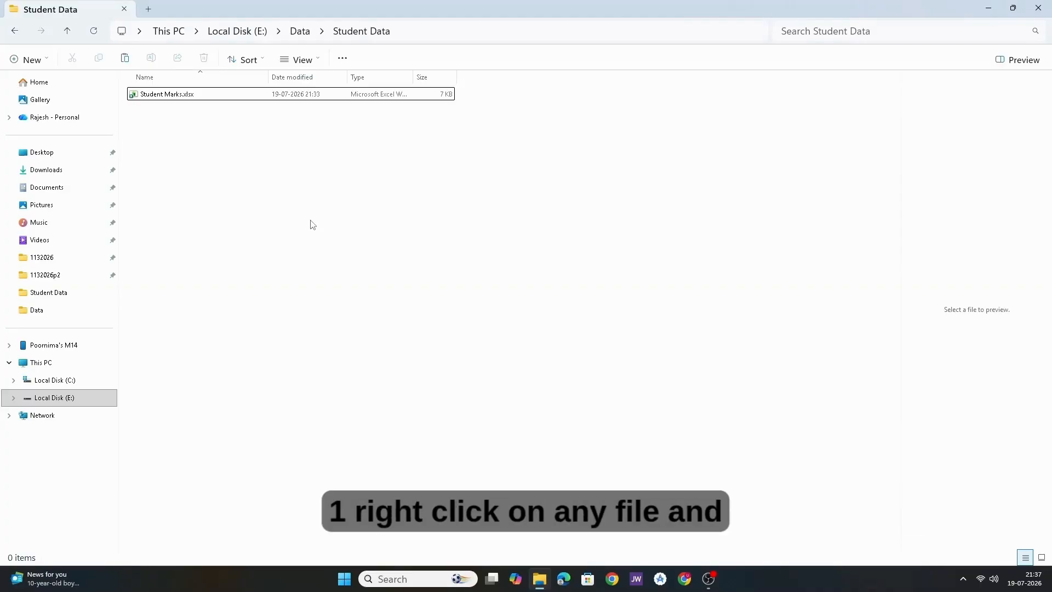
{"action": "right_click", "coordinate": [183, 95]}
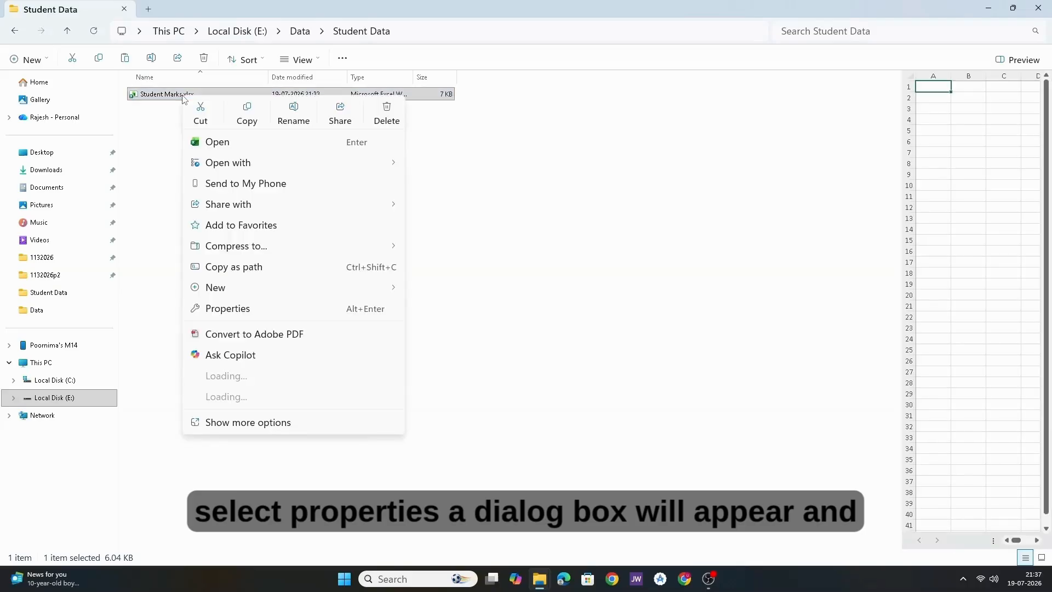
{"action": "left_click", "coordinate": [239, 423]}
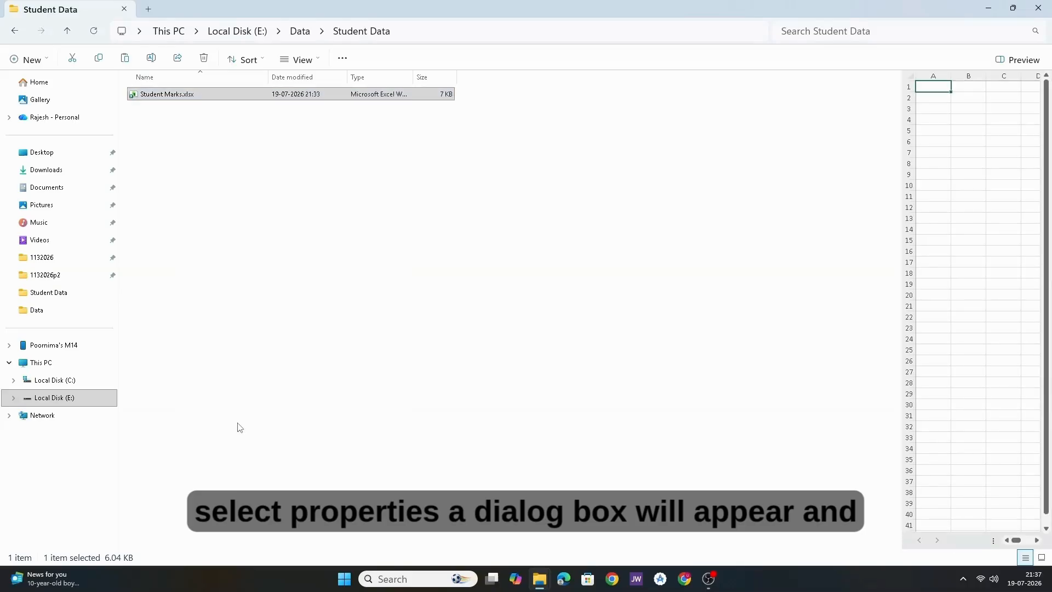
{"action": "left_click", "coordinate": [219, 387]}
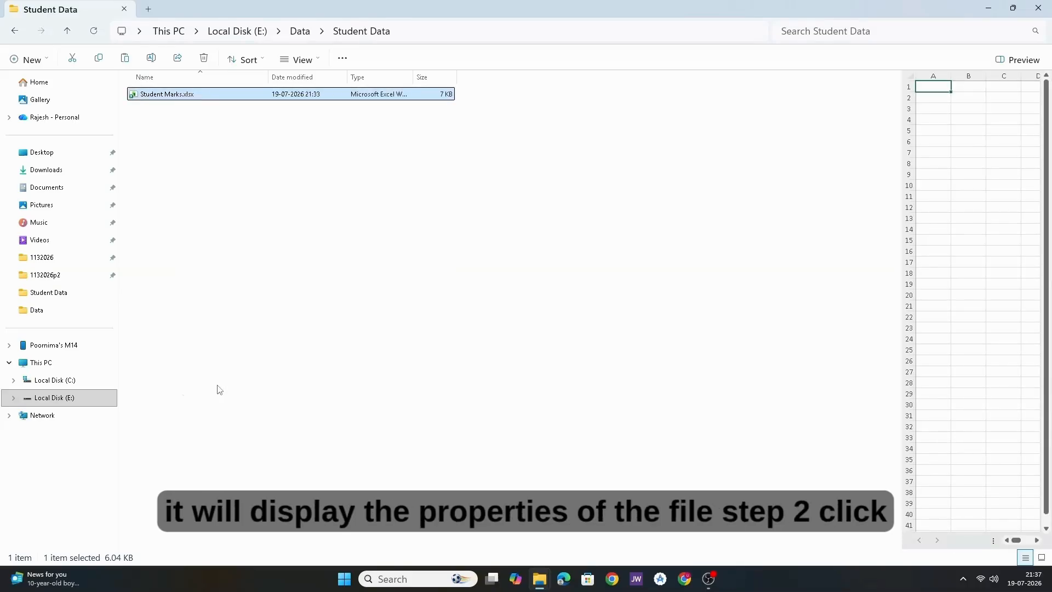